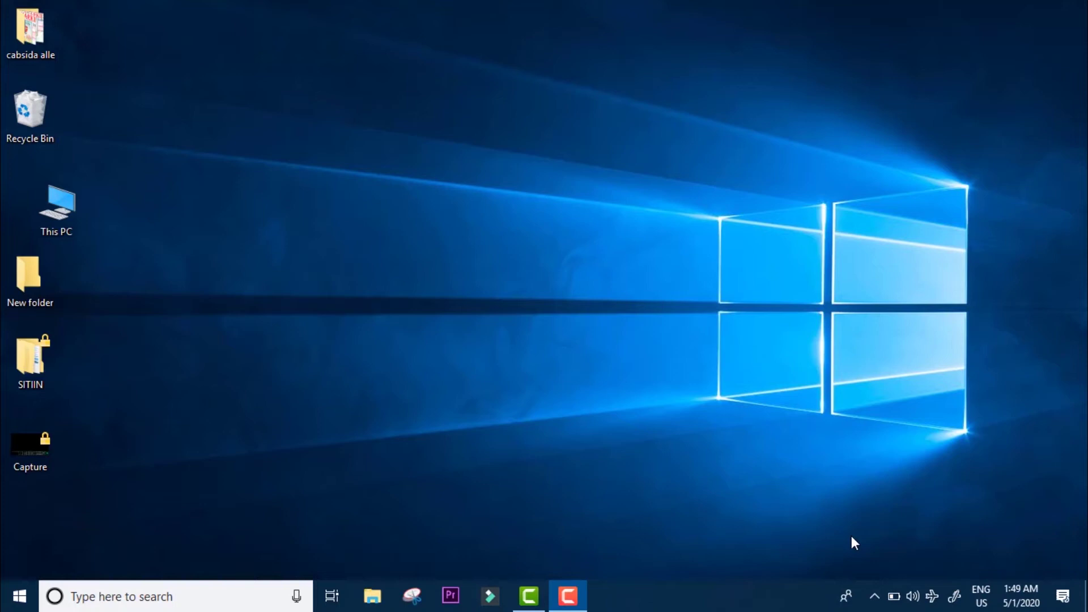
# Turn on Magnifier in the Windows Ease of Access settings and minimize the Settings window
pyautogui.moveTo(1023, 607)
pyautogui.click(19, 598)
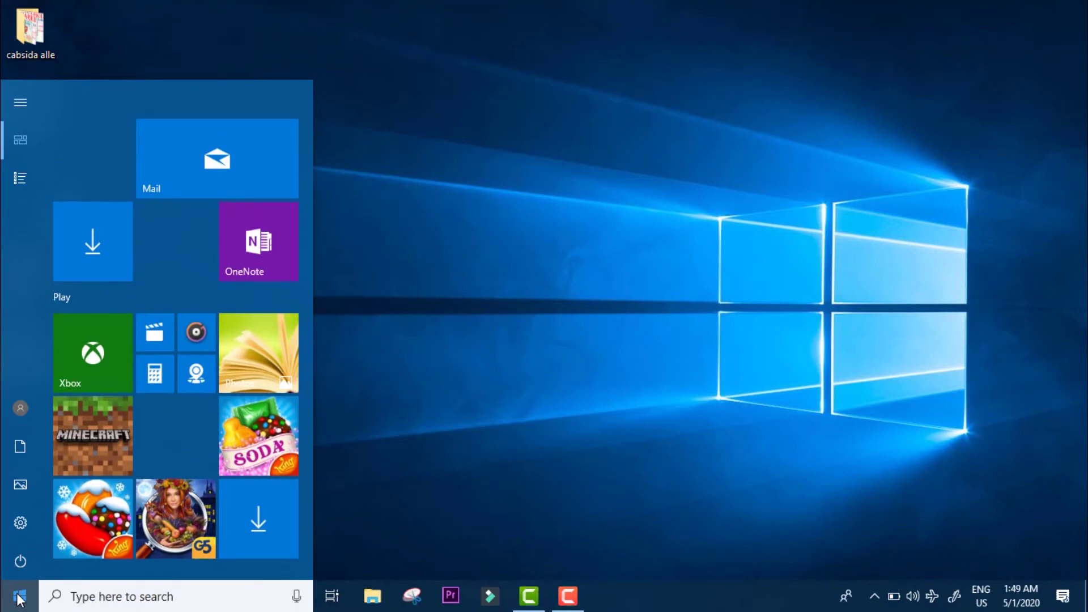
pyautogui.click(19, 522)
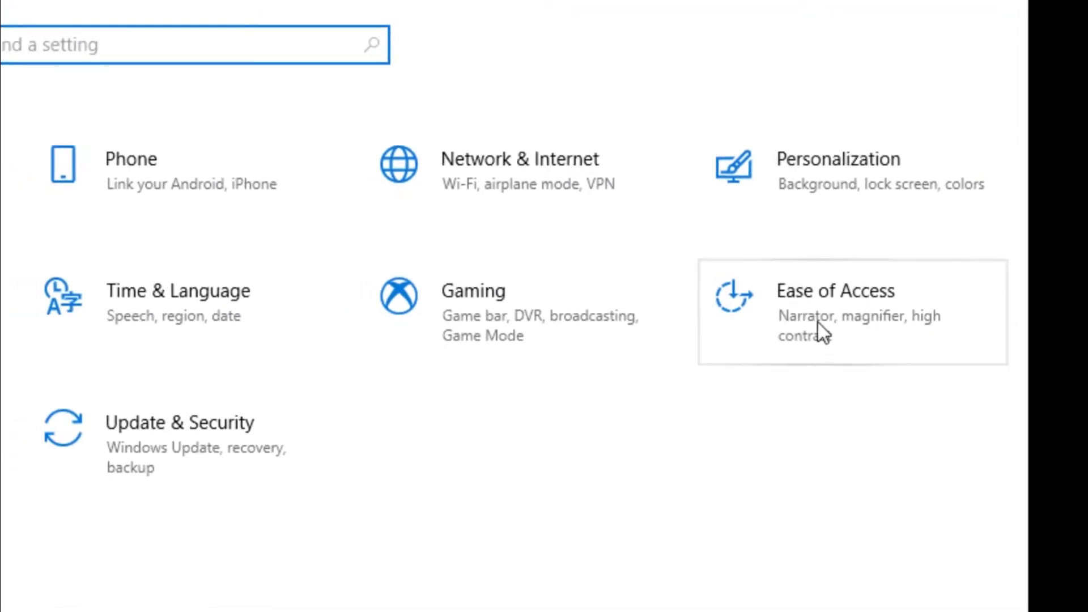
pyautogui.click(834, 336)
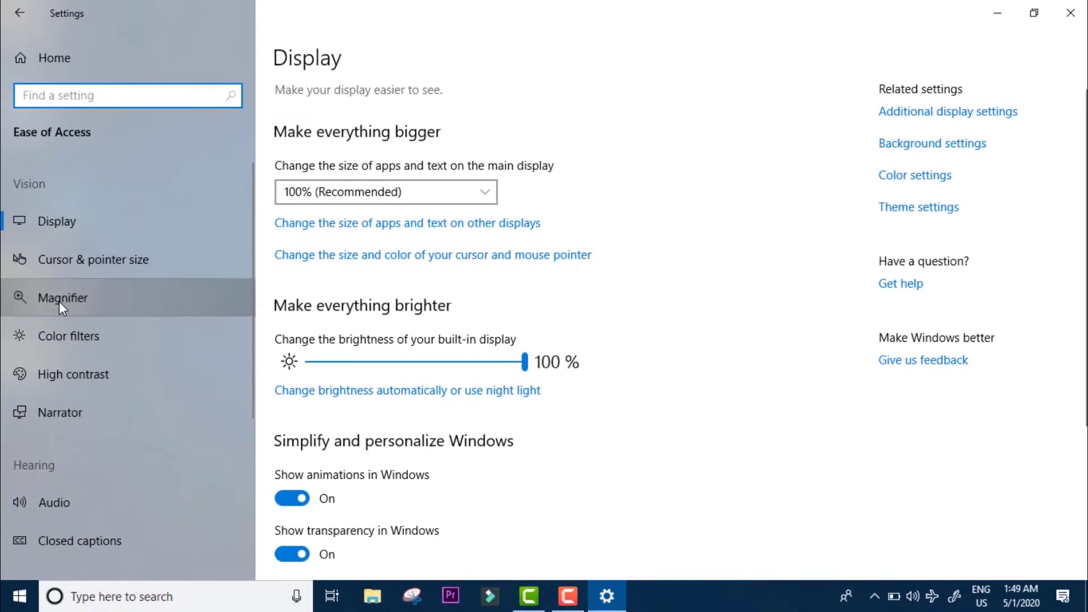
pyautogui.click(195, 290)
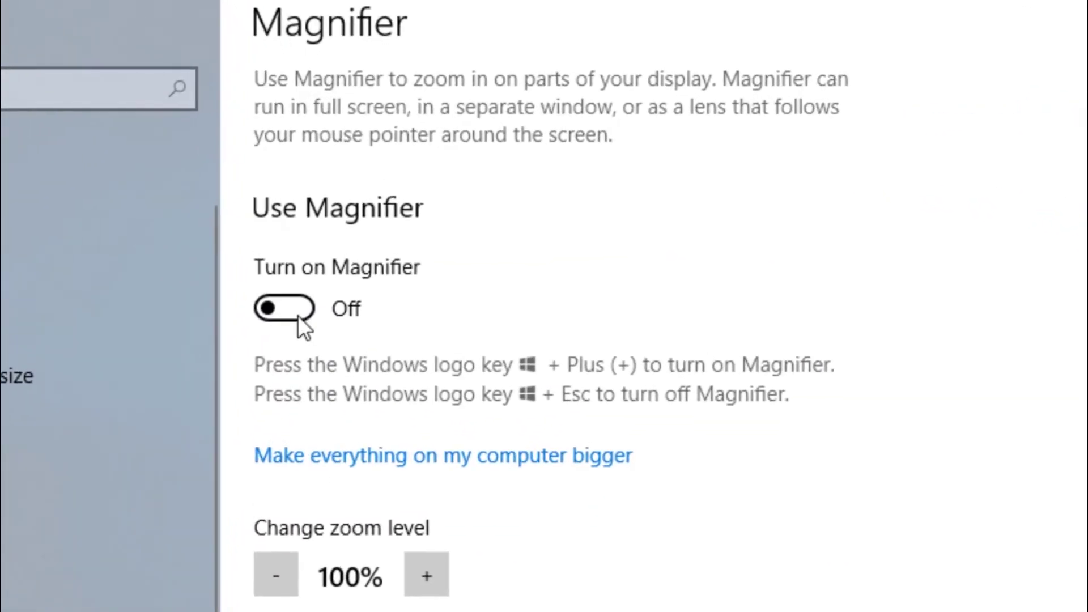
pyautogui.click(298, 311)
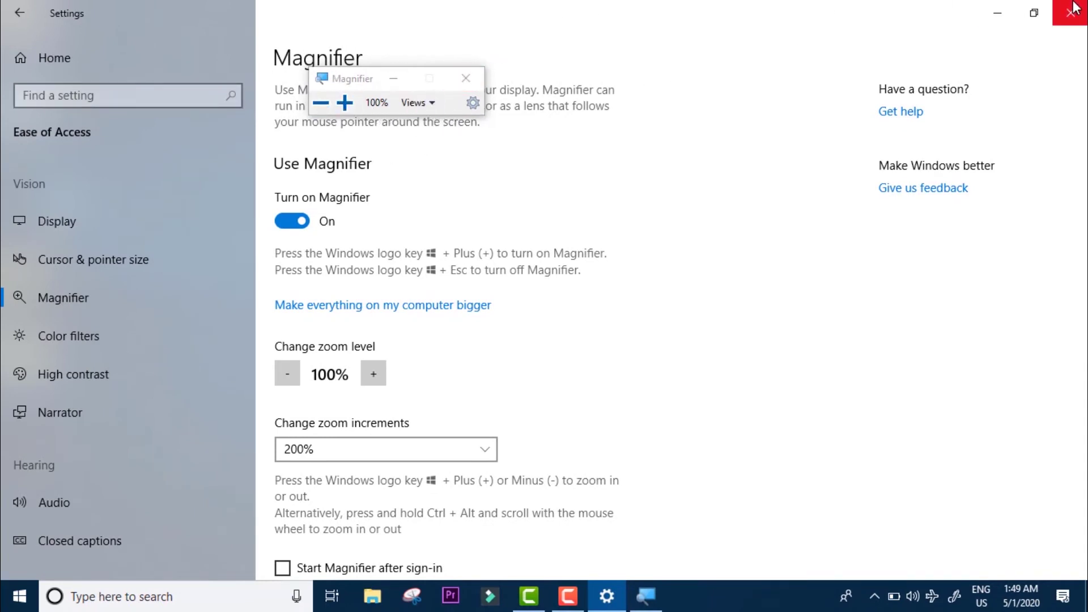
pyautogui.click(997, 13)
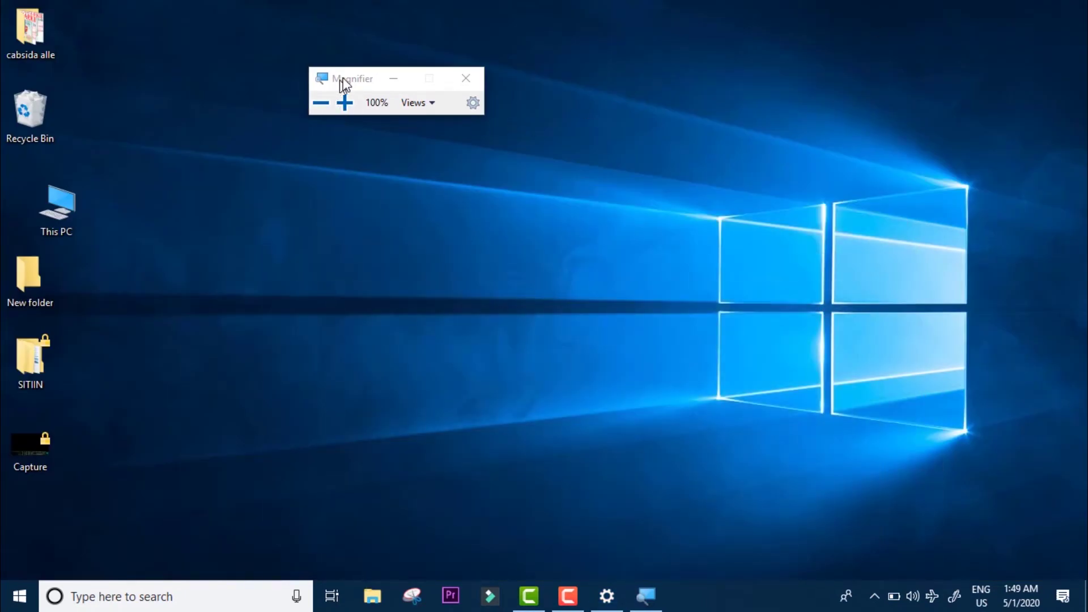
# Move the Magnifier toolbar higher on the desktop and raise the zoom level to 500%
pyautogui.moveTo(338, 82); pyautogui.dragTo(312, 53)
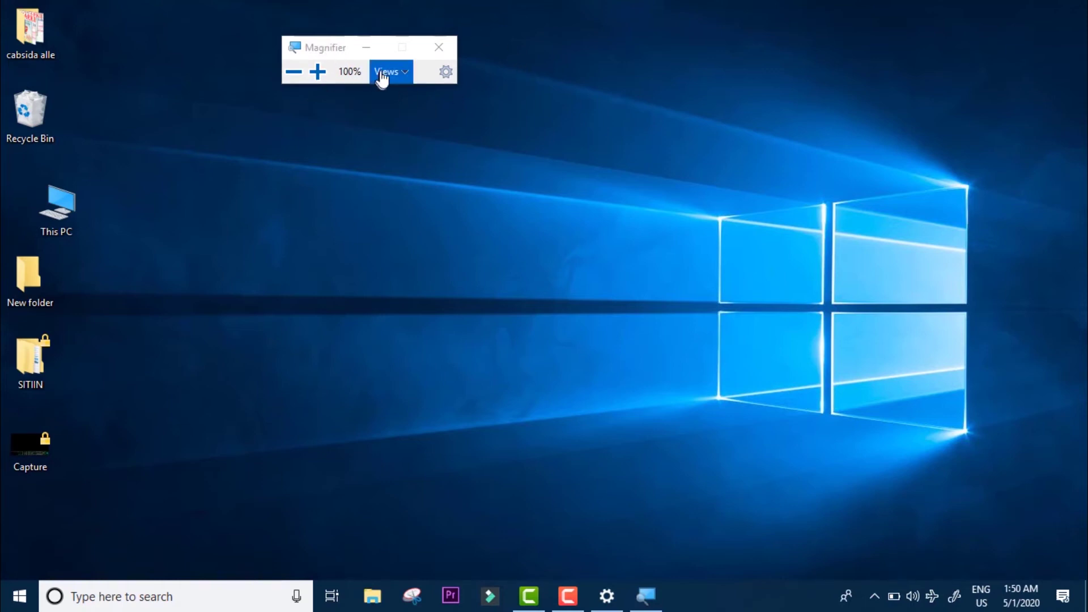
pyautogui.click(318, 72)
pyautogui.click(319, 72)
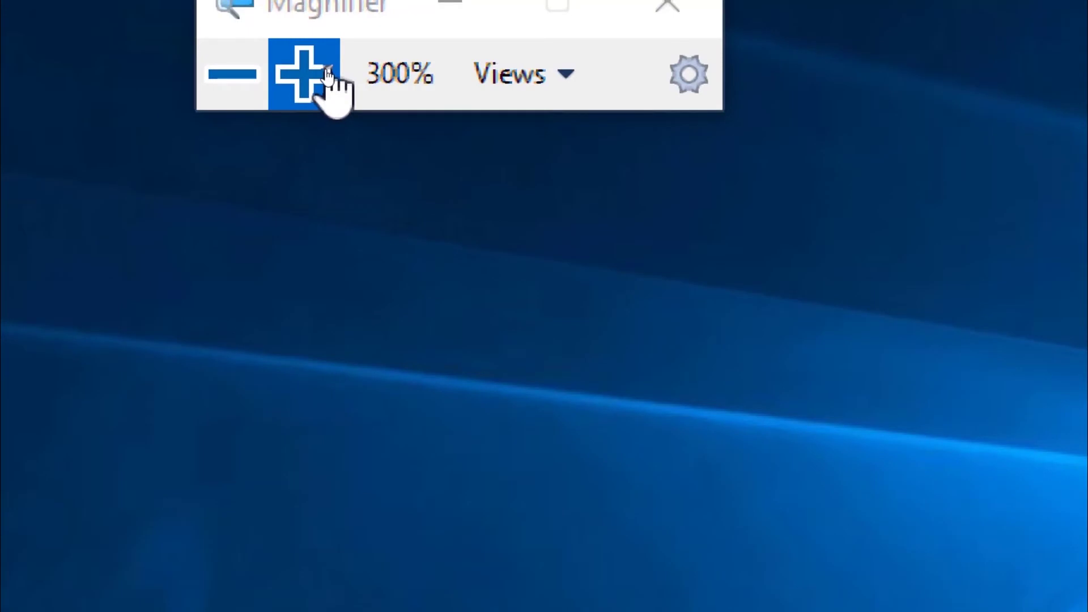
pyautogui.click(327, 72)
pyautogui.click(327, 72)
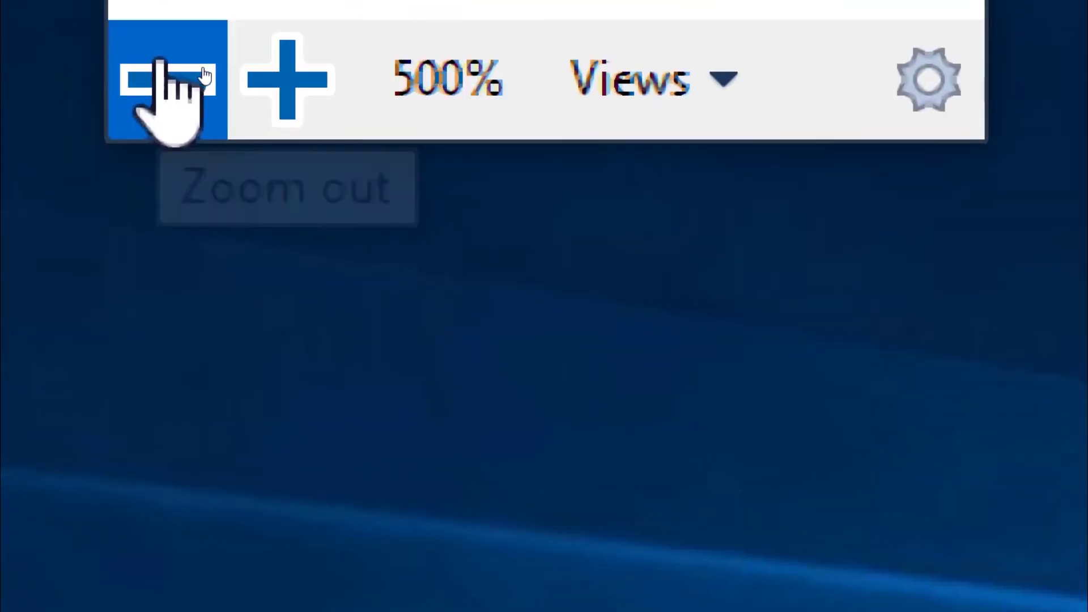
# Reduce the Magnifier zoom level from the enlarged desktop view back to 100%
pyautogui.click(170, 77)
pyautogui.click(170, 76)
pyautogui.click(161, 70)
pyautogui.click(161, 71)
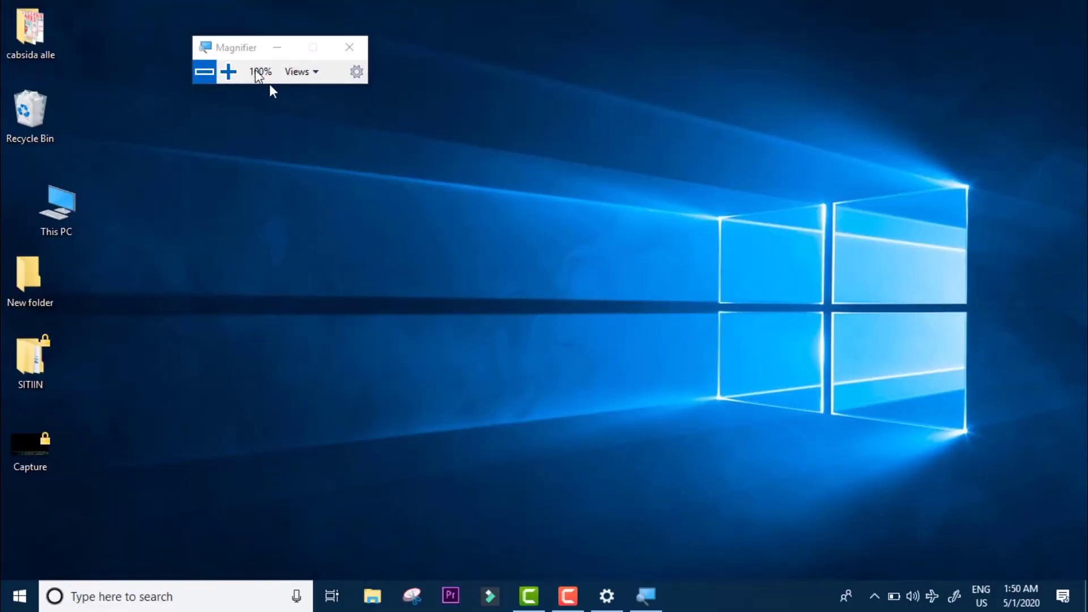
# Magnify the desktop to 500% again to view it enlarged
pyautogui.click(229, 71)
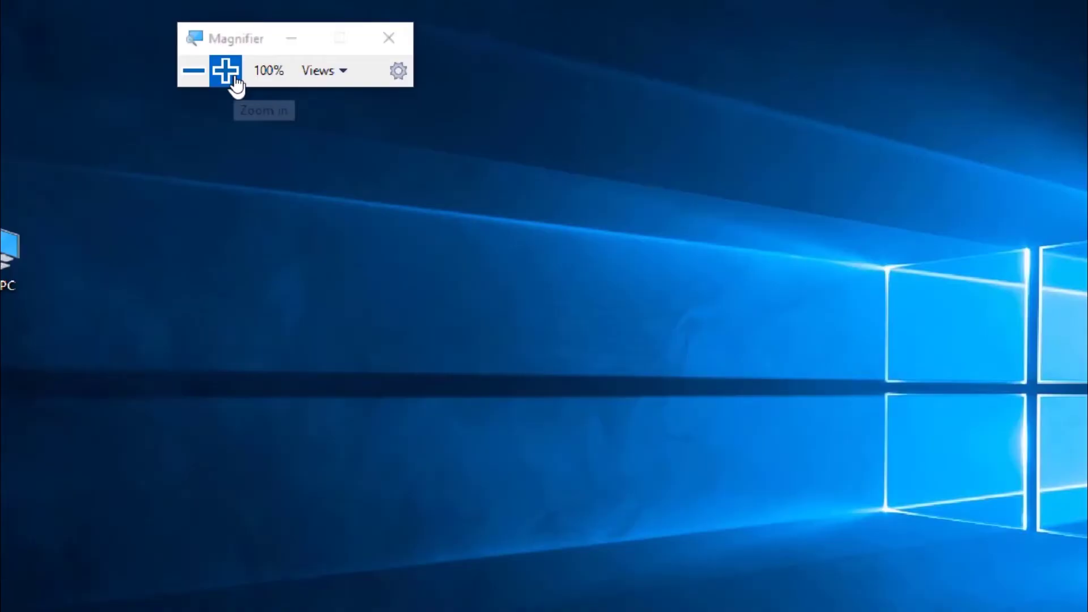
pyautogui.click(228, 72)
pyautogui.click(237, 82)
pyautogui.click(237, 82)
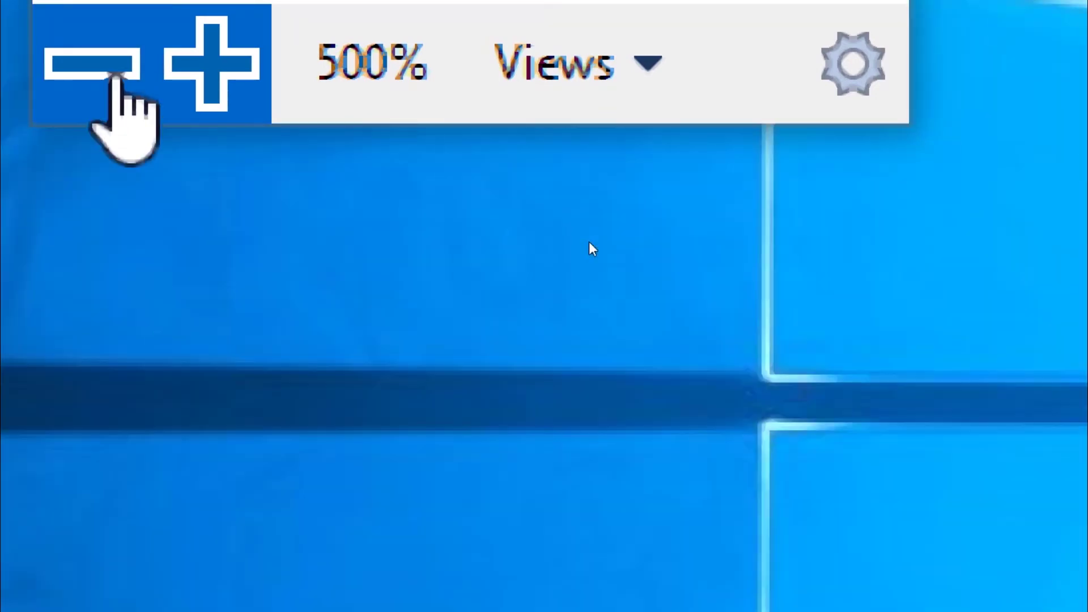
# Zoom the magnified desktop out to 100%
pyautogui.click(122, 94)
pyautogui.click(122, 93)
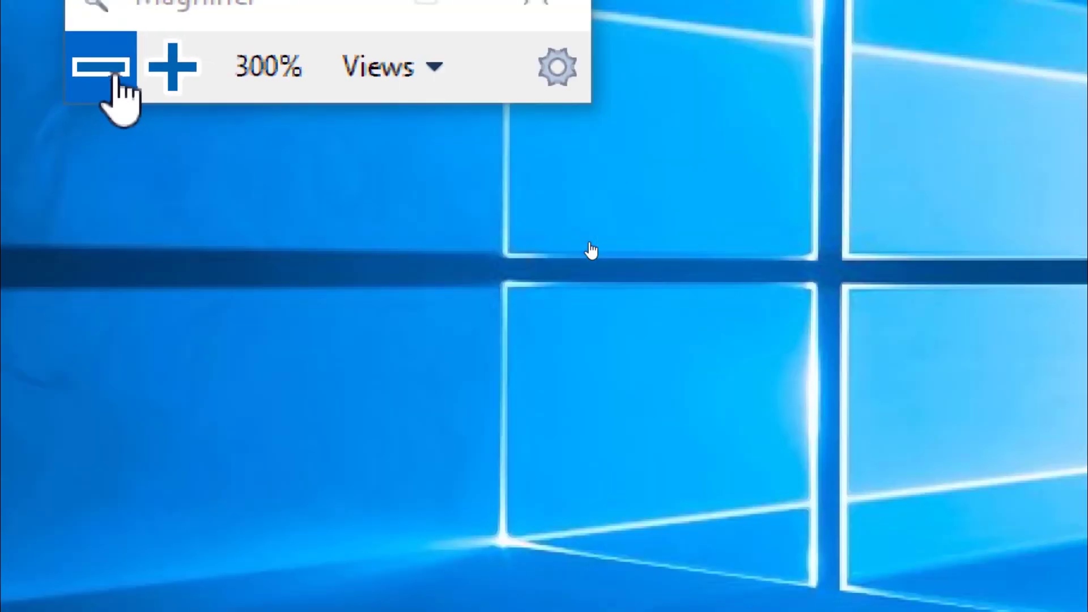
pyautogui.click(116, 79)
pyautogui.click(116, 80)
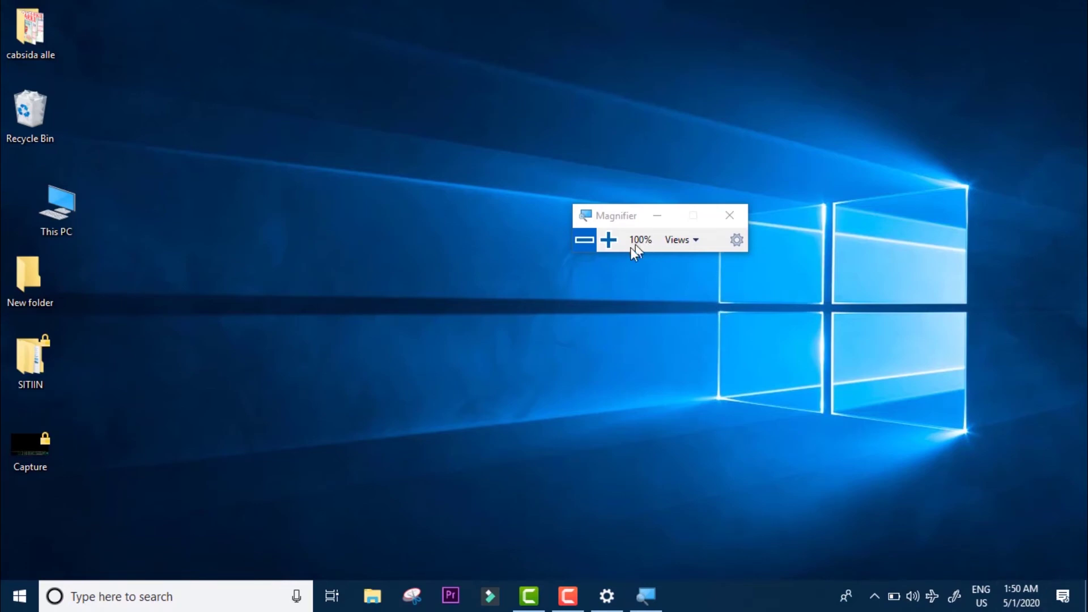
# Magnify the desktop to 300% and return the zoom level to 100%
pyautogui.click(616, 245)
pyautogui.click(615, 245)
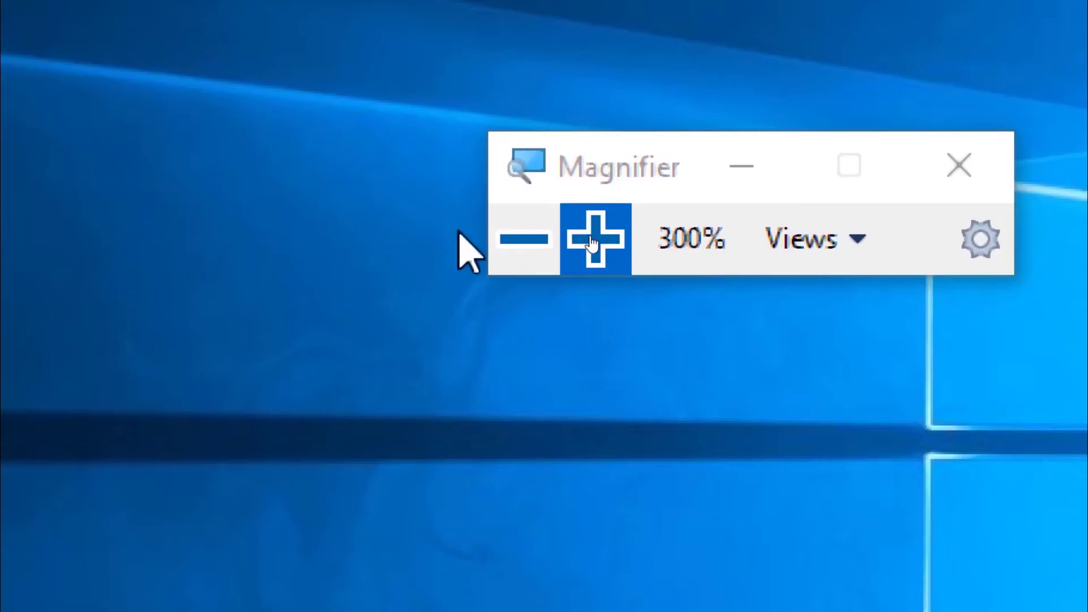
pyautogui.click(552, 241)
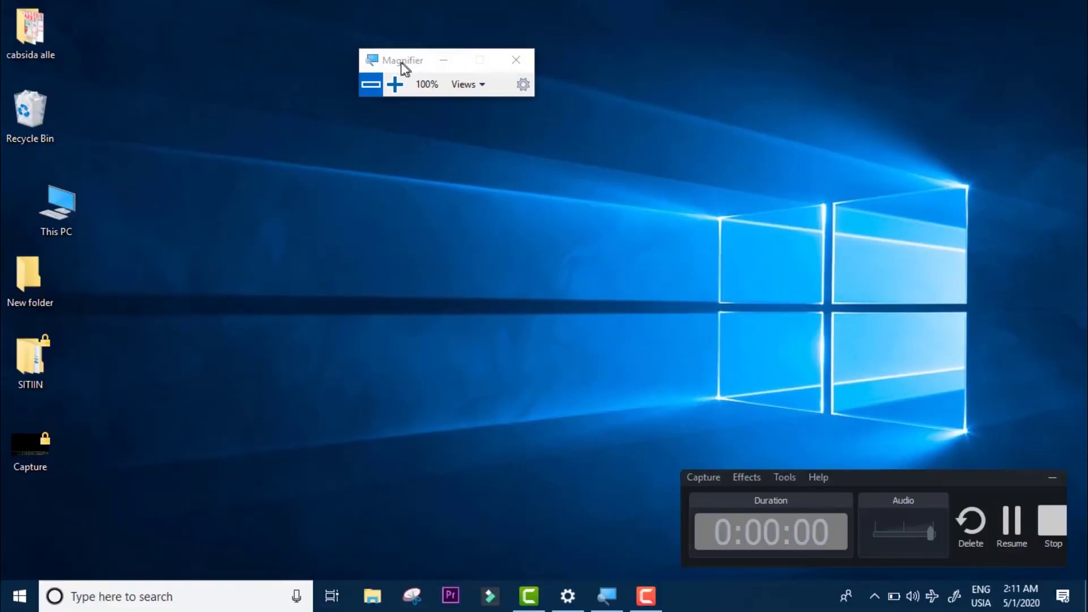
# Raise the Magnifier zoom level to 500% and bring it back down to 100%
pyautogui.click(390, 94)
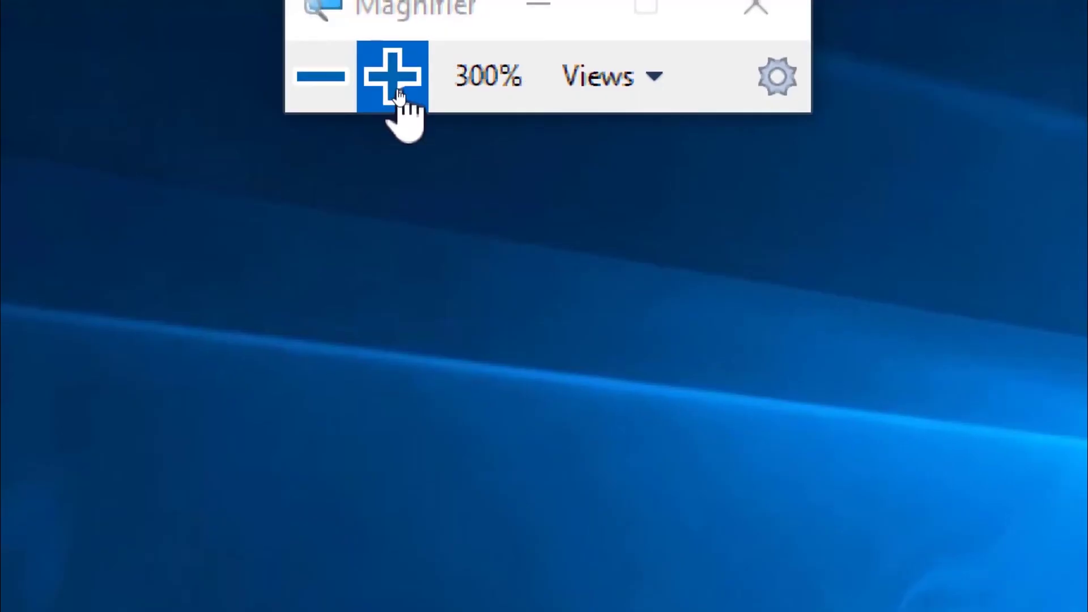
pyautogui.click(399, 94)
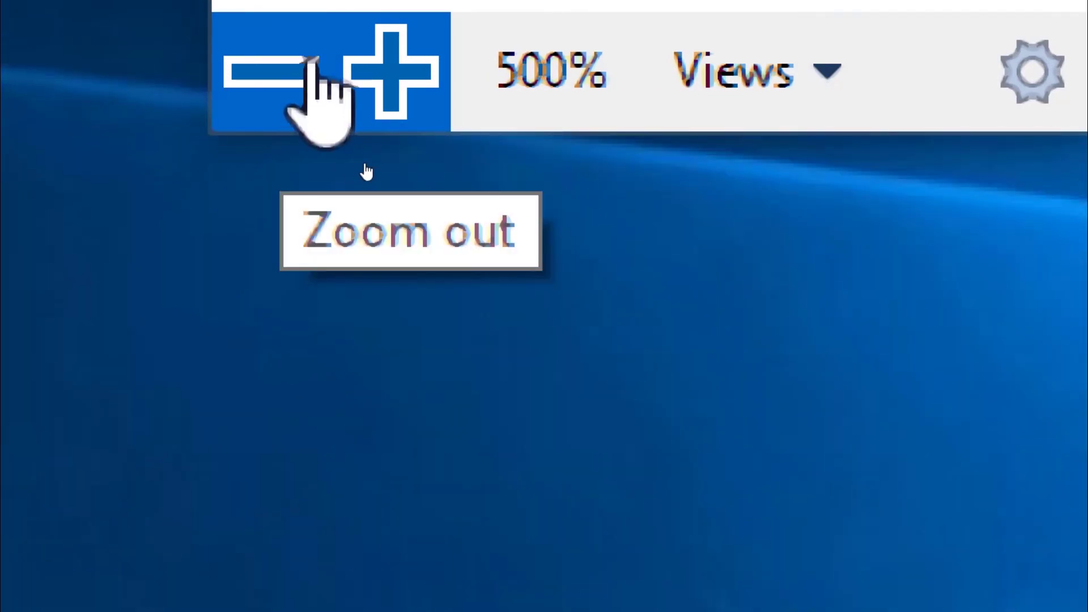
pyautogui.click(267, 72)
pyautogui.click(266, 72)
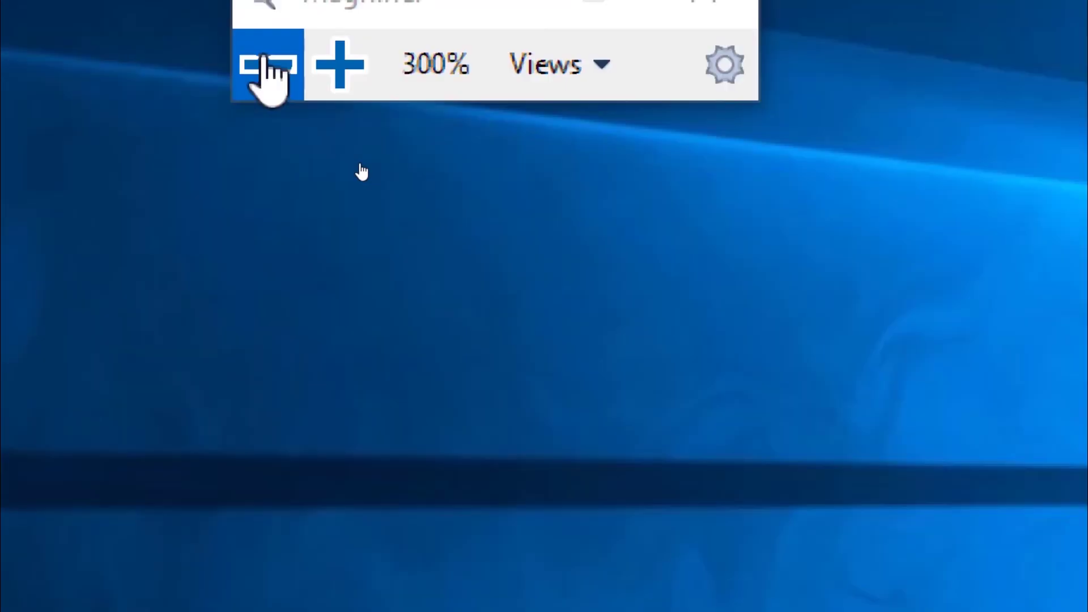
pyautogui.click(267, 72)
pyautogui.click(266, 72)
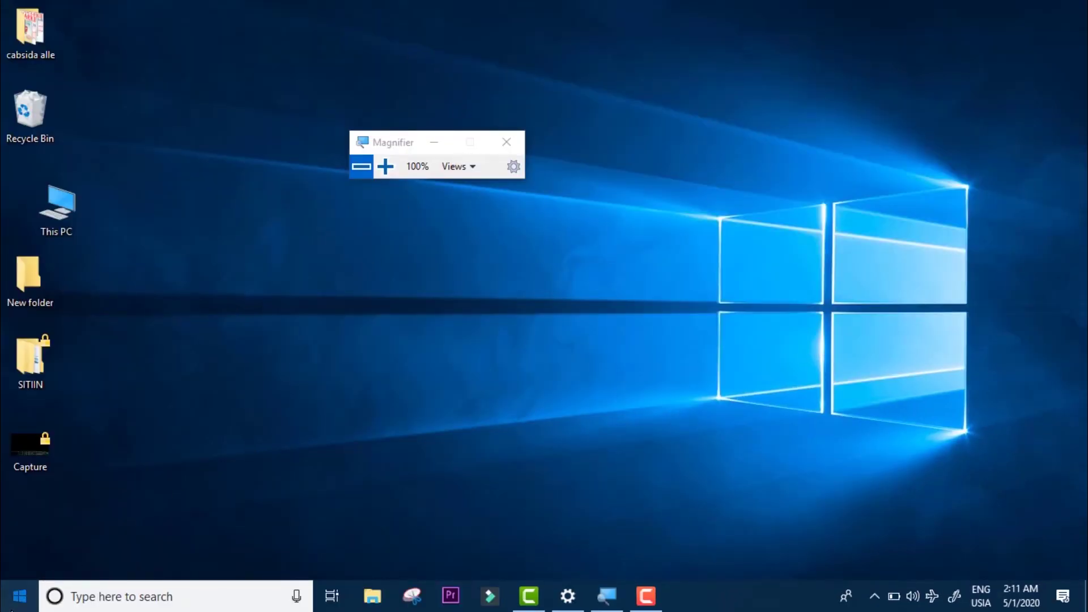
# Reopen Windows Settings and show the Display page of the Ease of Access settings
pyautogui.click(17, 598)
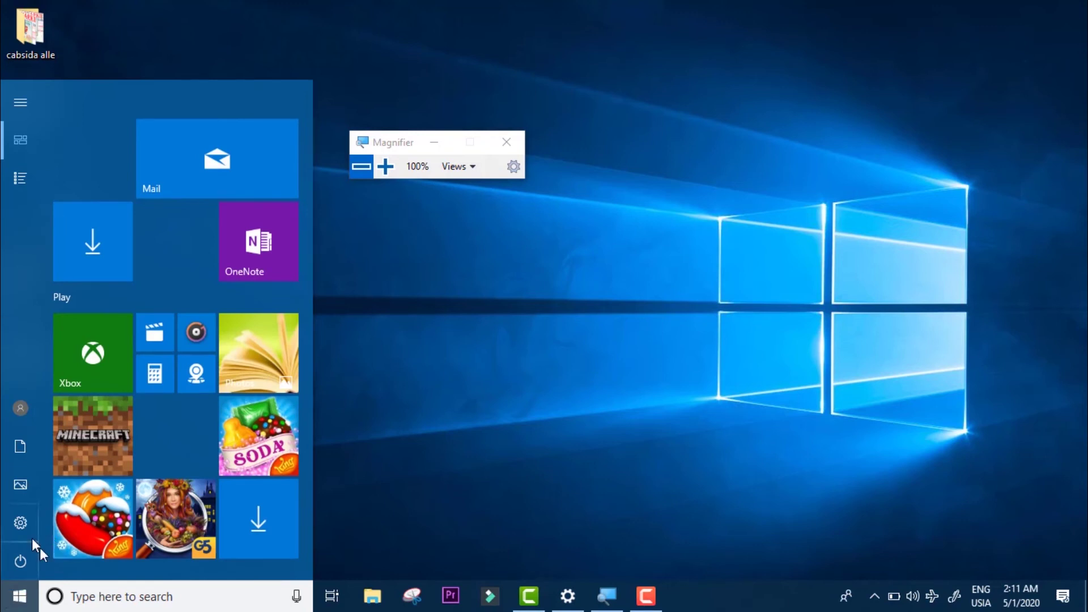
pyautogui.click(20, 522)
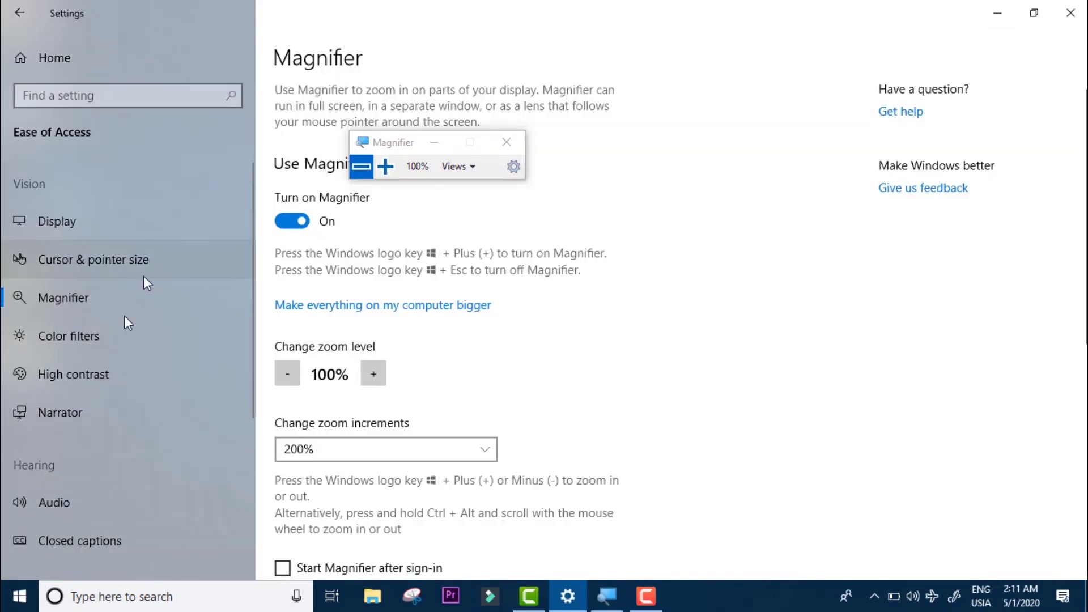
pyautogui.click(106, 227)
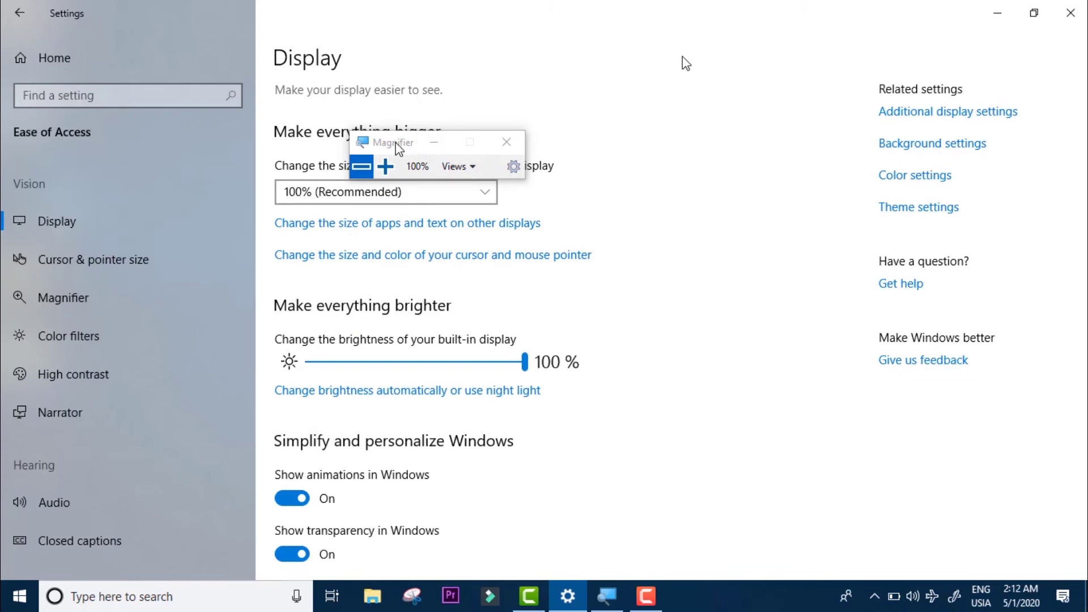
# Move the Magnifier toolbar clear of the Display settings and magnify the page to 300%
pyautogui.moveTo(686, 64); pyautogui.dragTo(686, 65)
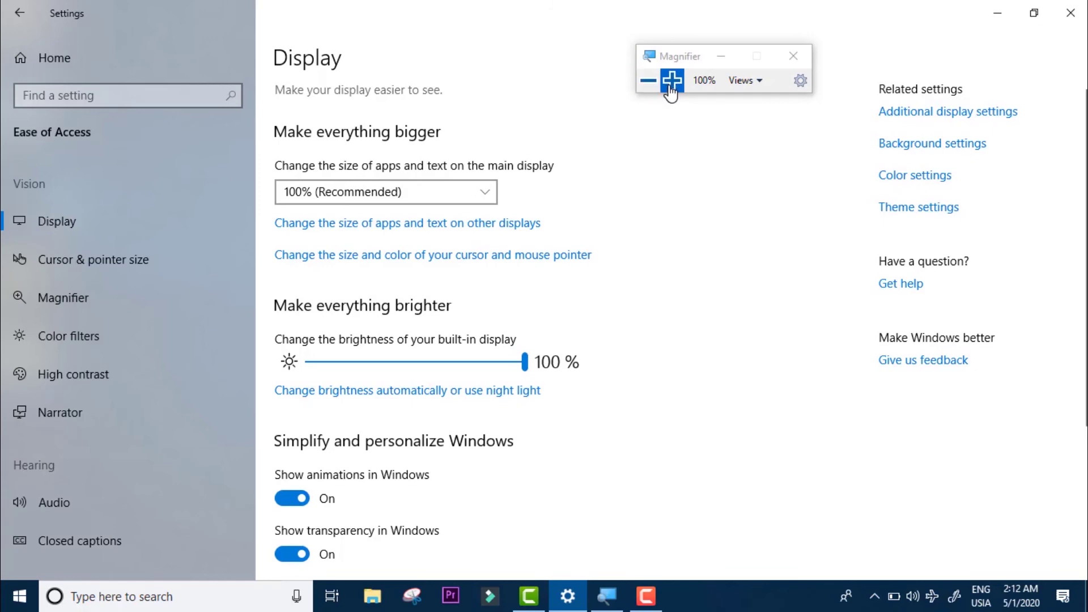
pyautogui.click(671, 81)
pyautogui.click(671, 81)
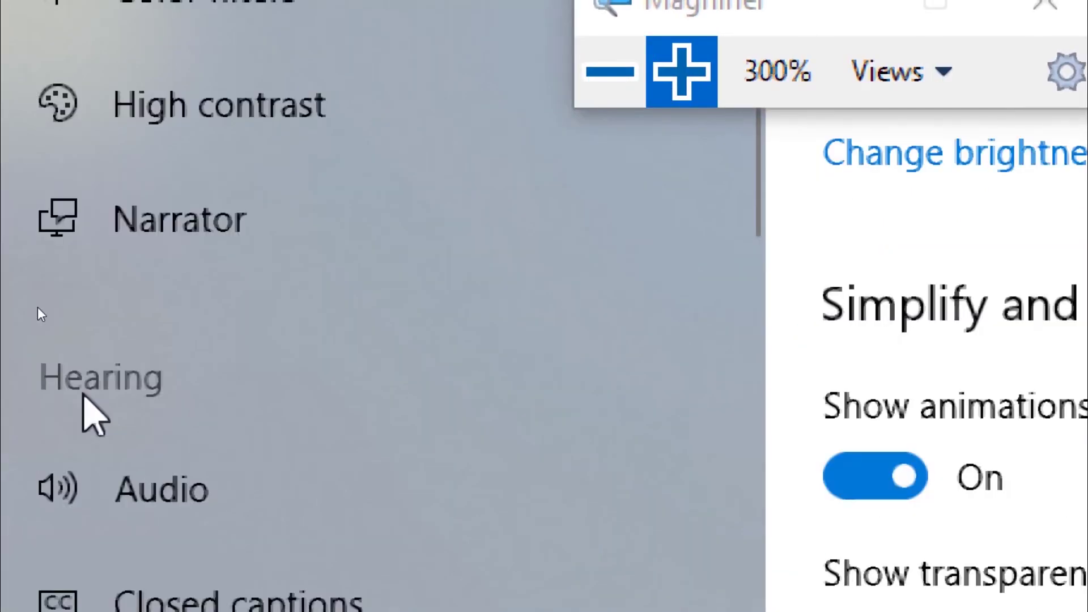